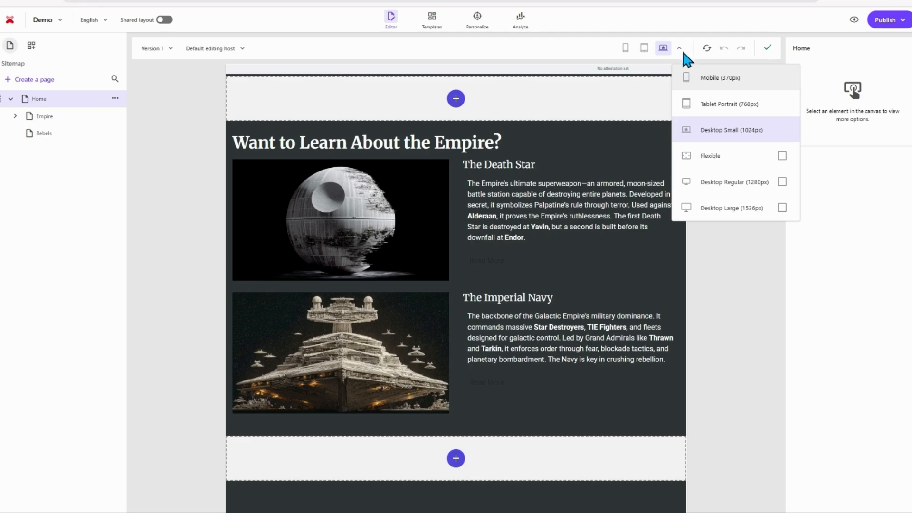
# - Preview the Home page at the Flexible, Tablet Portrait and Mobile sizes to compare its responsive layout
pyautogui.click(708, 161)
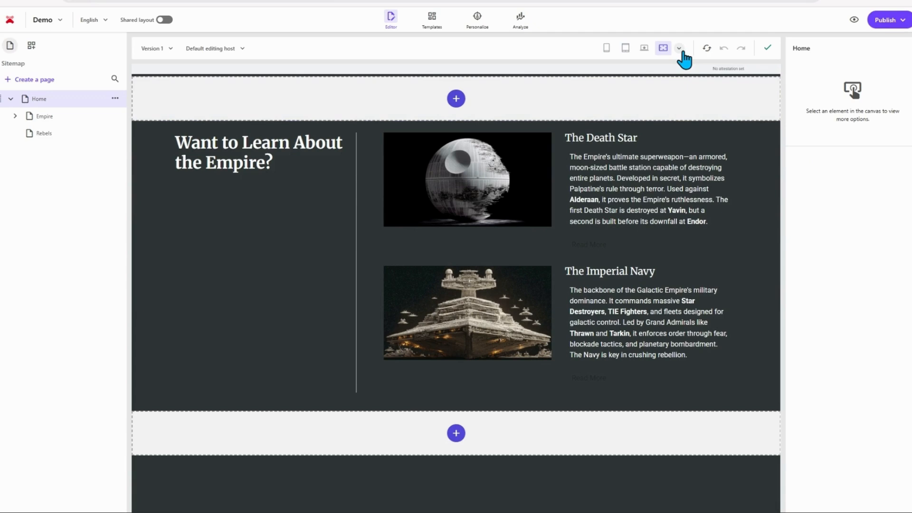
pyautogui.click(624, 52)
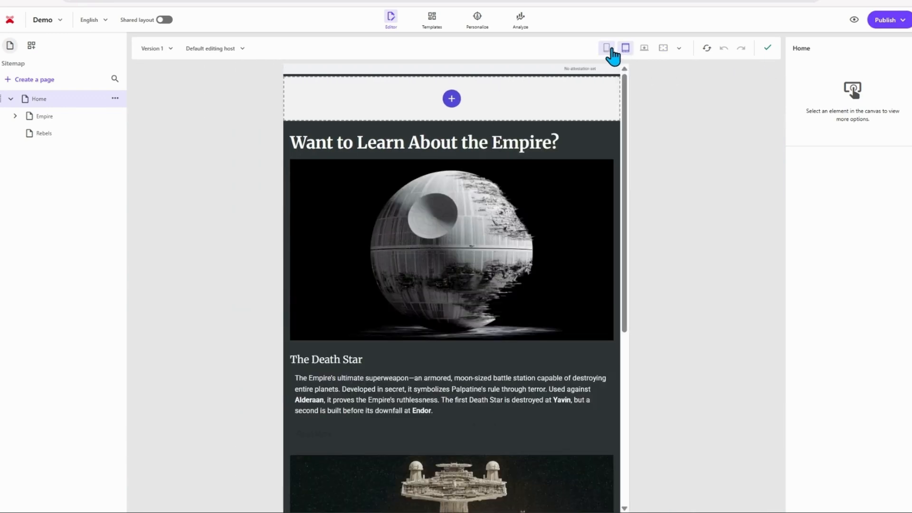
pyautogui.click(612, 49)
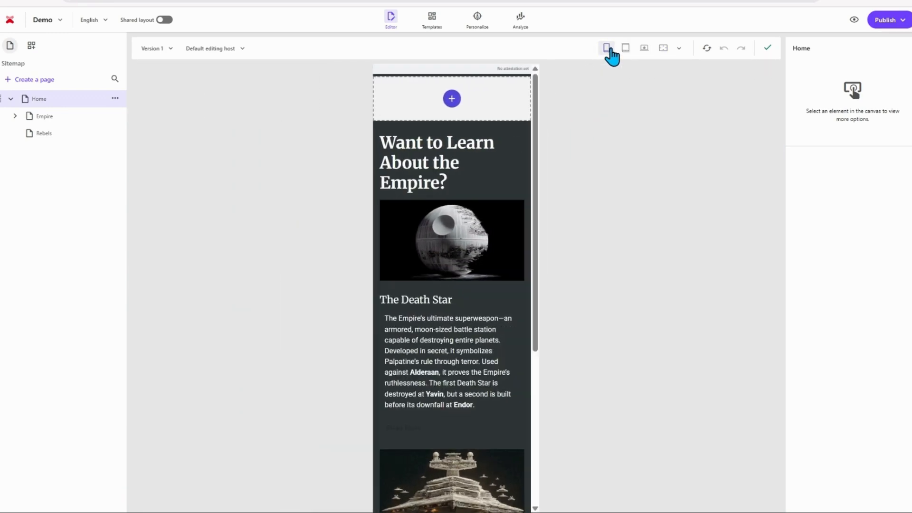
pyautogui.click(663, 49)
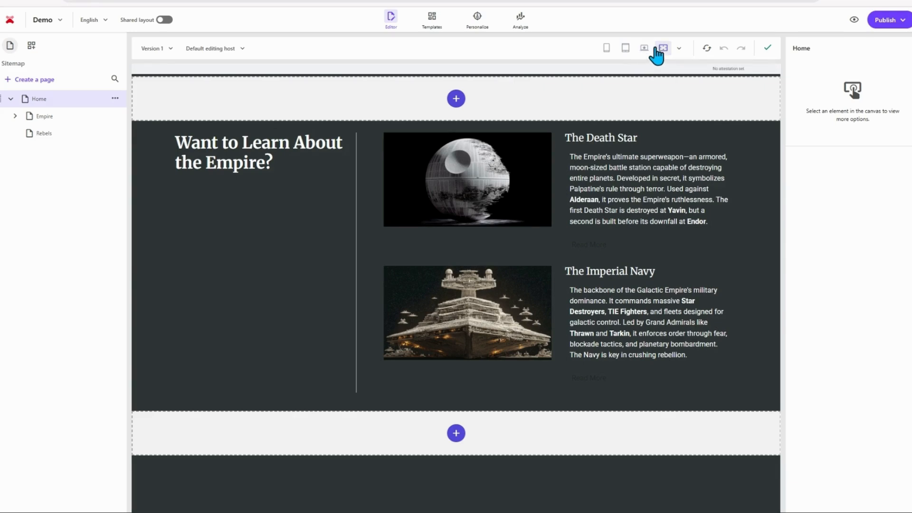
pyautogui.click(626, 49)
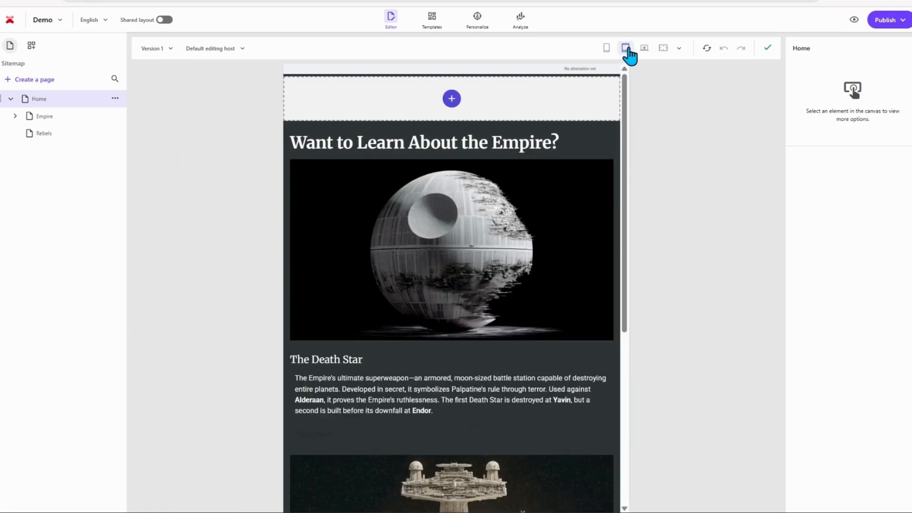
# - Reload the Home page, switch its preview to Flexible and show the available device sizes
pyautogui.click(50, 4)
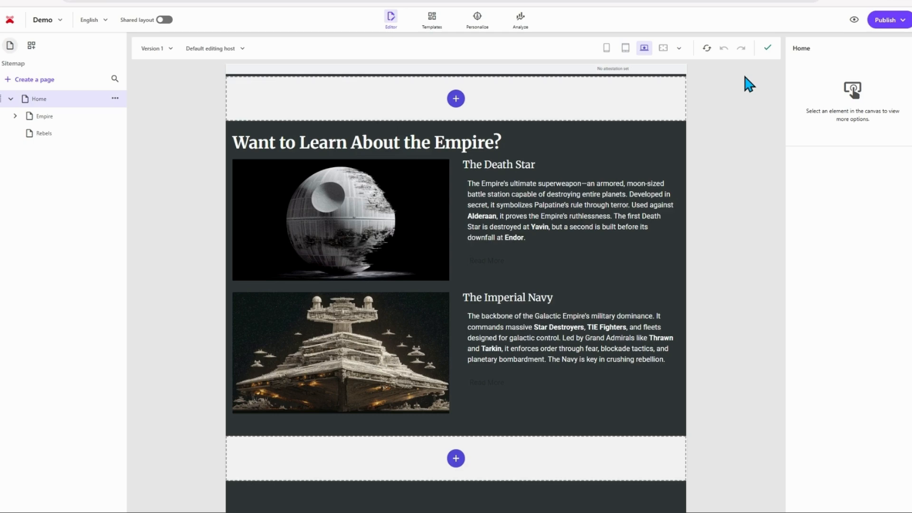
pyautogui.click(663, 48)
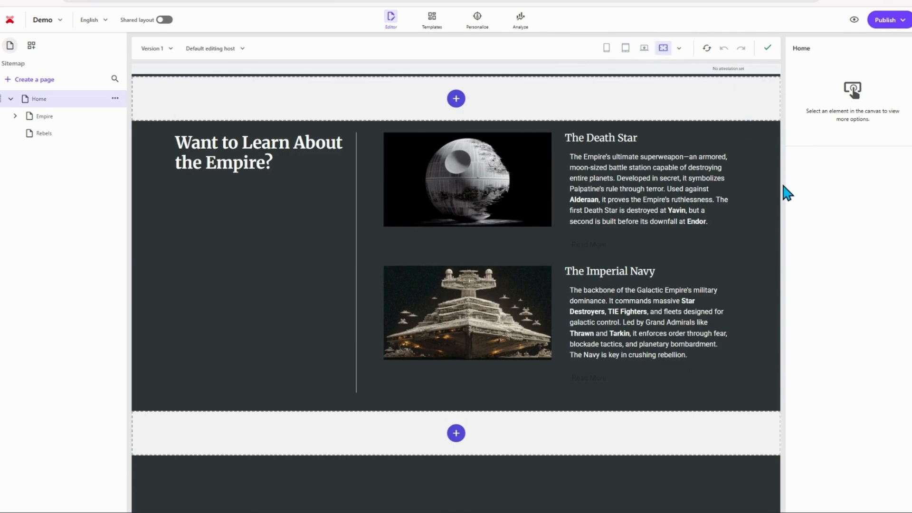
pyautogui.click(679, 48)
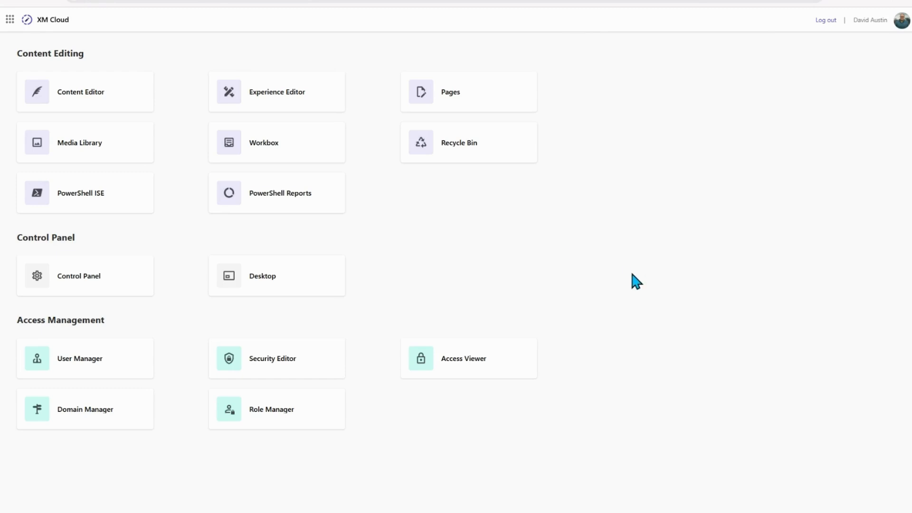
# - Open the Content Editor and go to the Devices item under System/Settings/Foundation/Experience Accelerator/Horizon
pyautogui.click(81, 96)
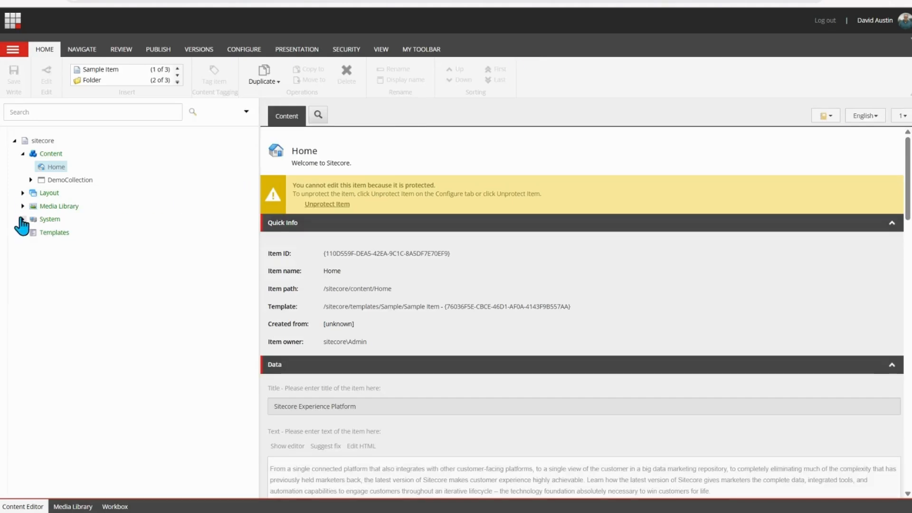
pyautogui.click(22, 220)
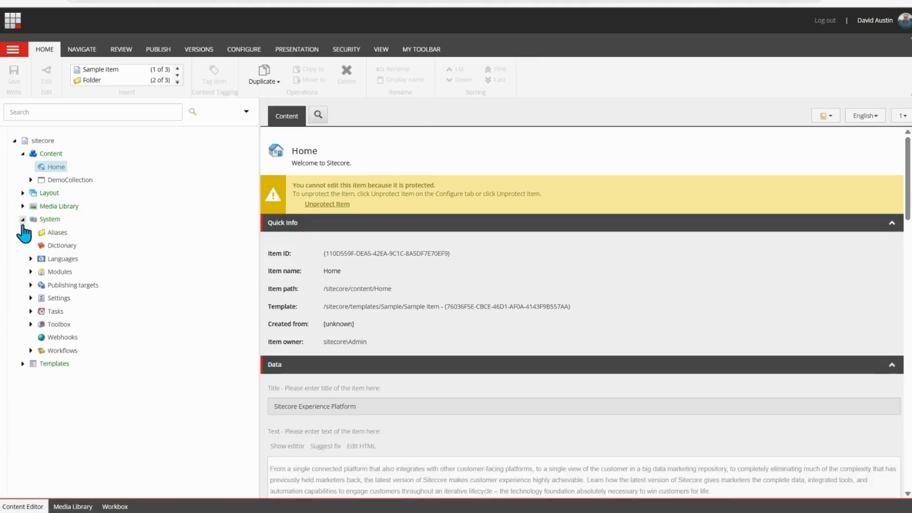
pyautogui.click(30, 299)
pyautogui.scroll(-1, 31, 305)
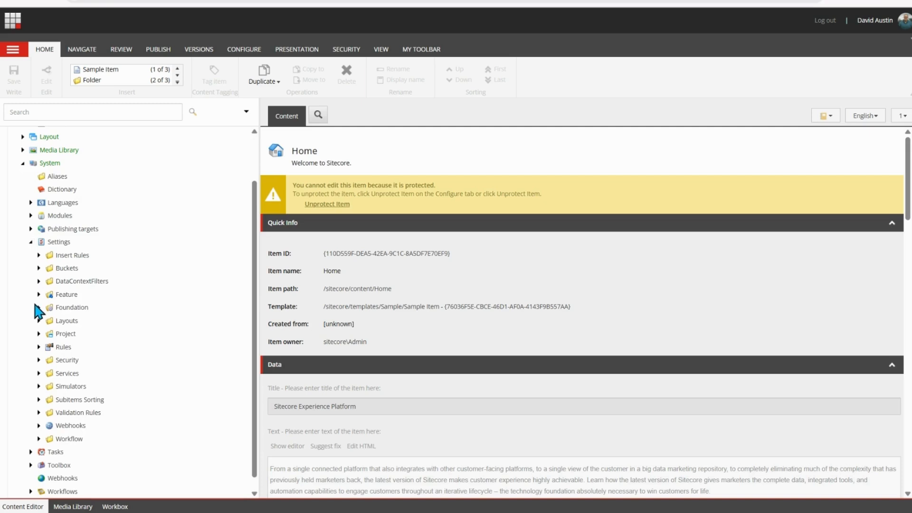
pyautogui.click(39, 305)
pyautogui.scroll(-1, 41, 309)
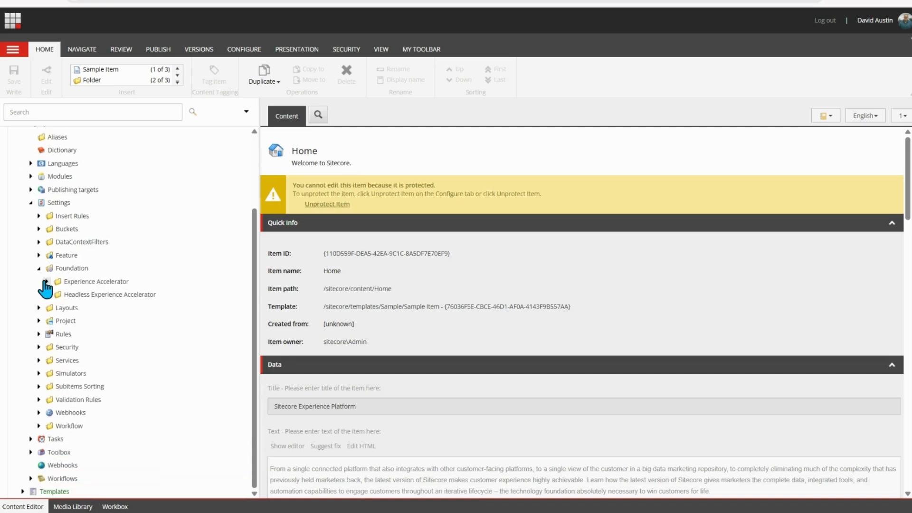
pyautogui.click(46, 281)
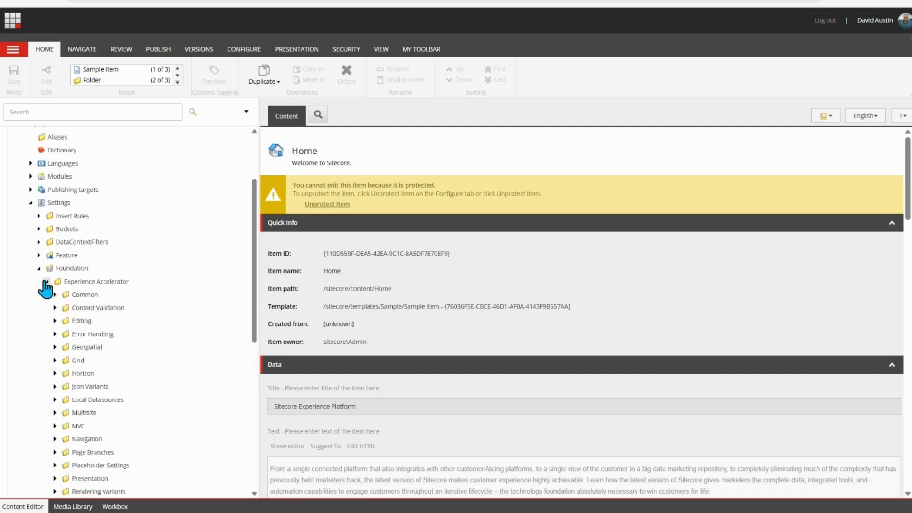
pyautogui.scroll(-1, 45, 290)
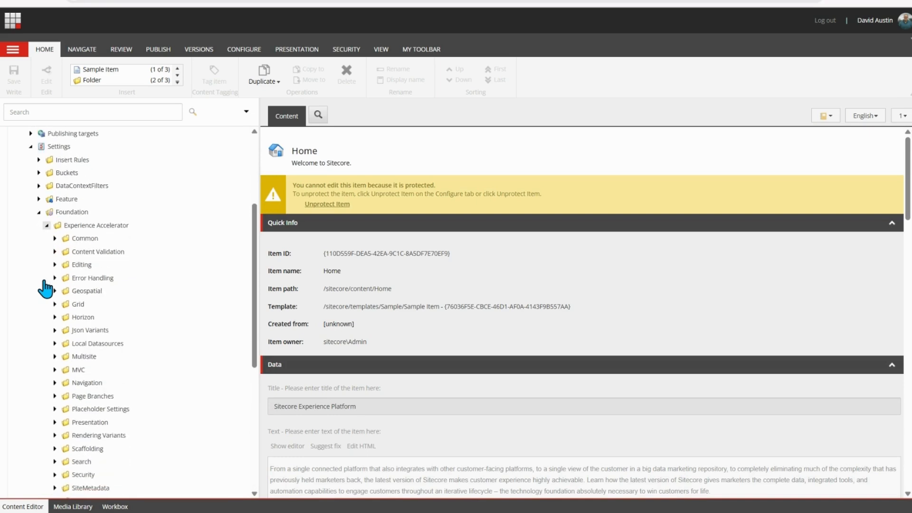
pyautogui.click(54, 317)
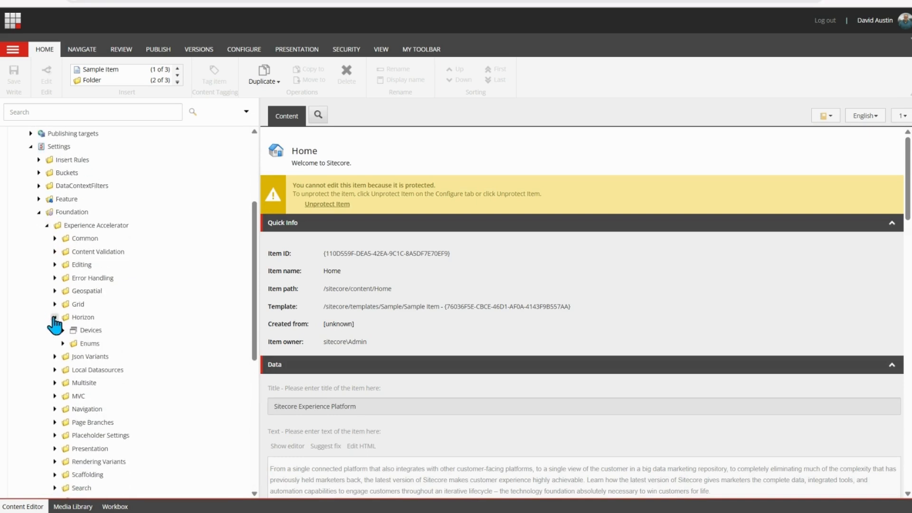
pyautogui.click(81, 333)
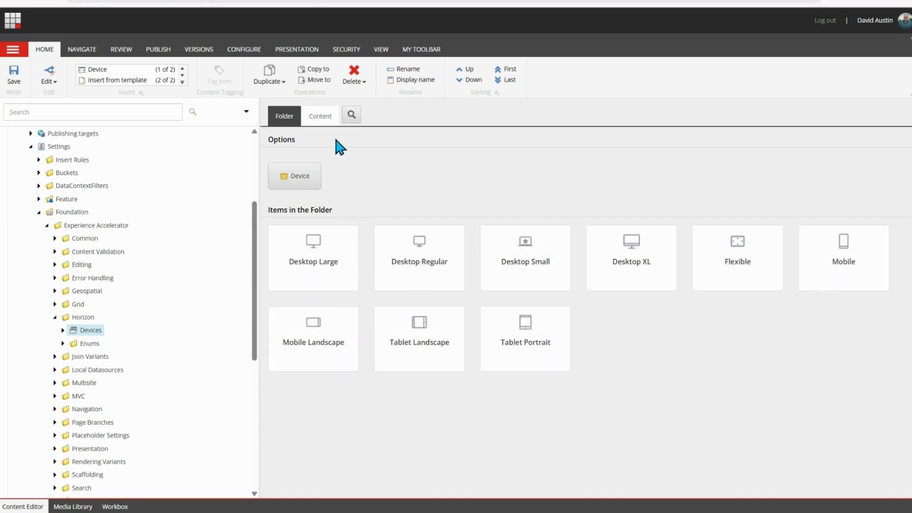
# - Set the default device on the Devices item to Flexible and save the item
pyautogui.click(320, 123)
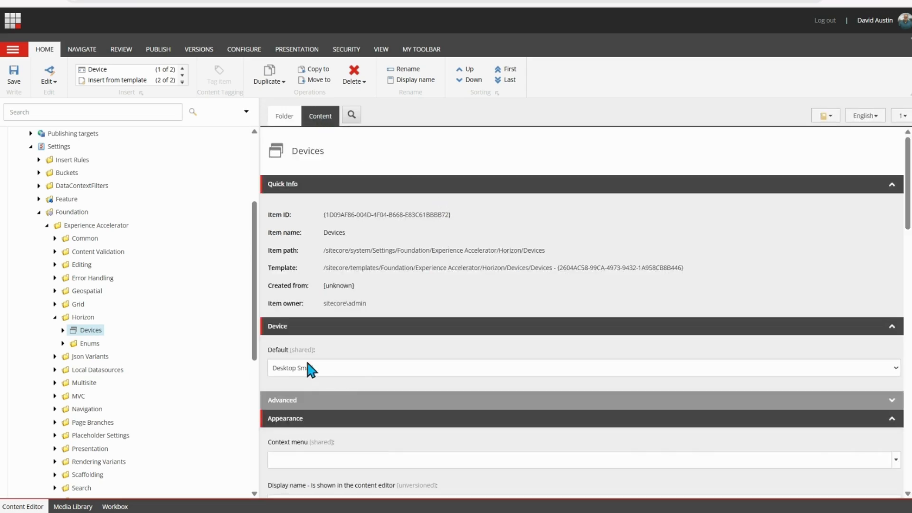
pyautogui.click(339, 377)
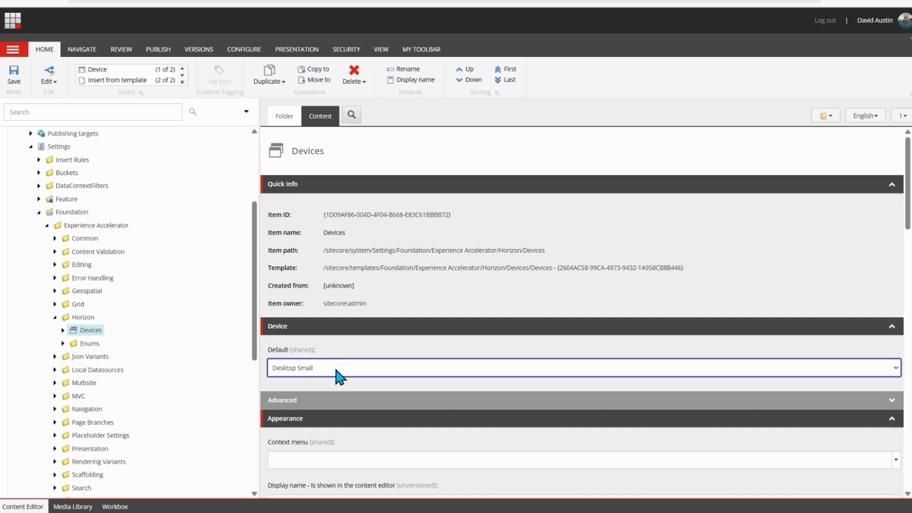
pyautogui.click(318, 448)
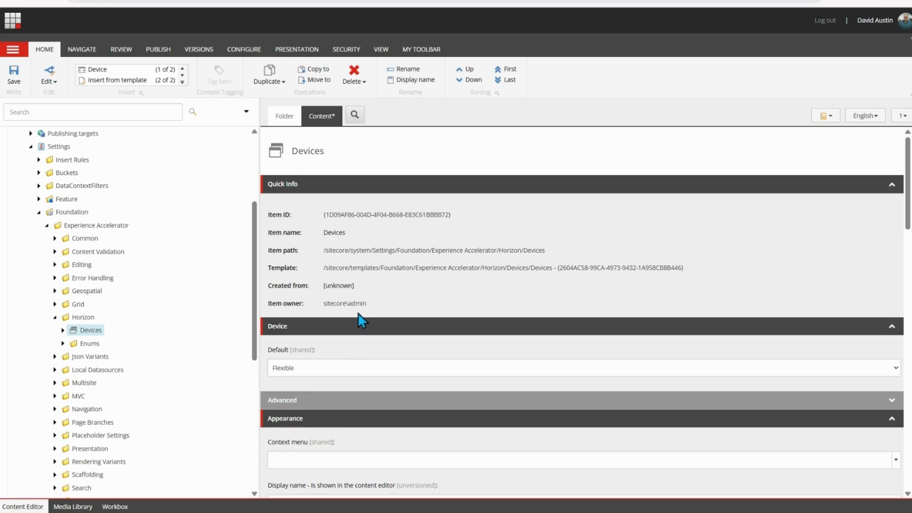
pyautogui.click(19, 80)
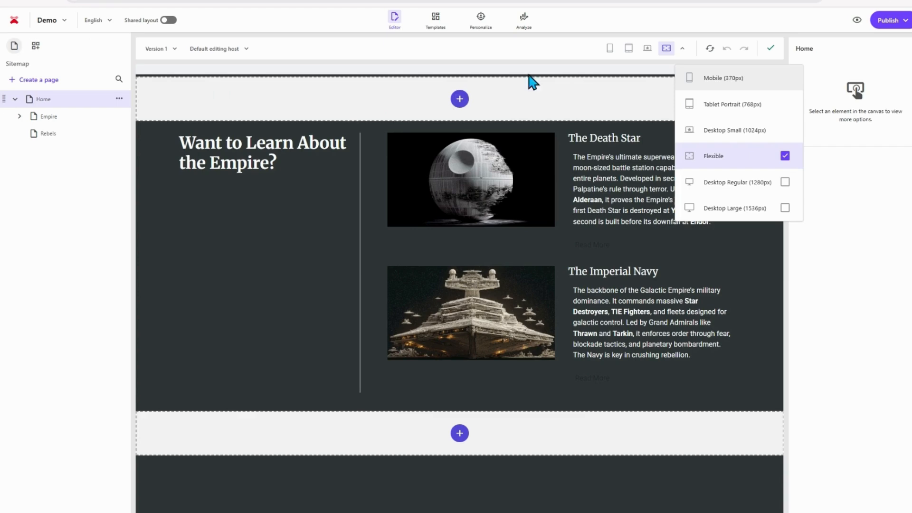
# - In the Pages editor, preview the Home page as Tablet Portrait and reload it to check the default device
pyautogui.click(628, 49)
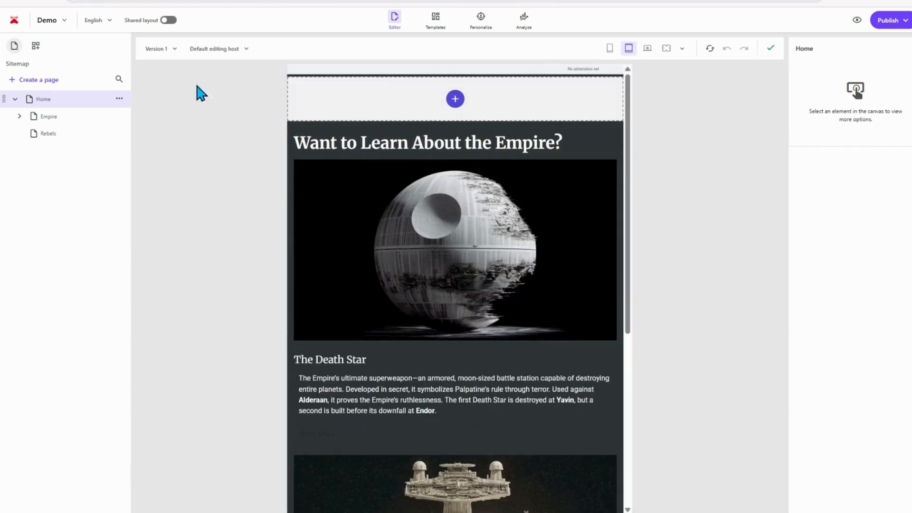
pyautogui.click(51, 0)
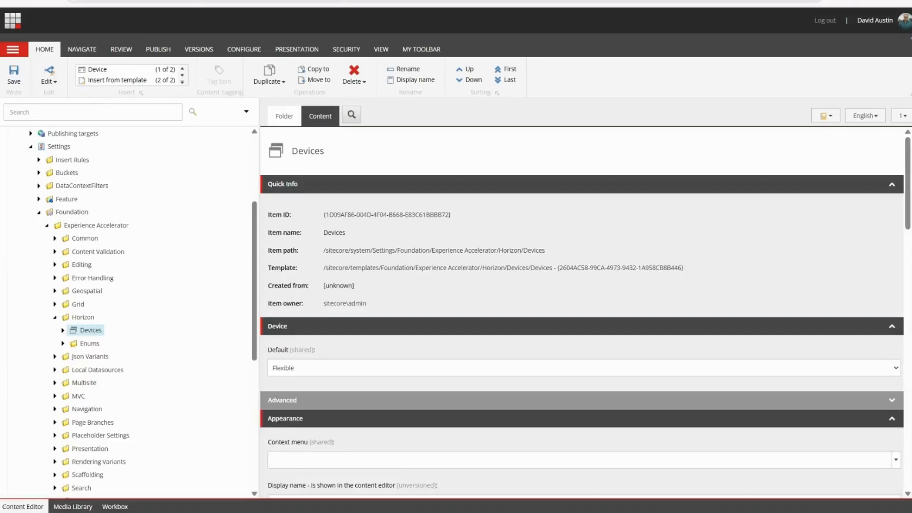
# - In the Content Editor, open the Desktop XL item under Horizon Devices and examine its device width
pyautogui.click(63, 330)
pyautogui.scroll(-3, 64, 335)
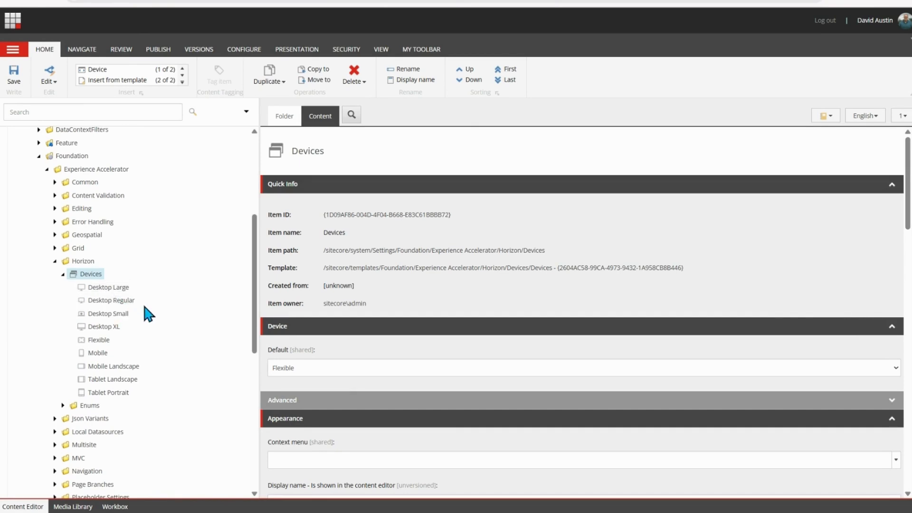
pyautogui.click(111, 328)
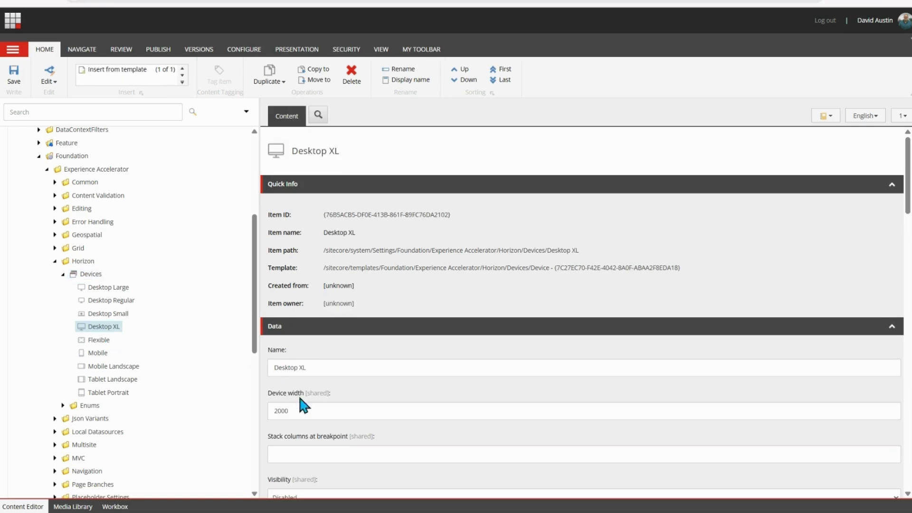
pyautogui.click(293, 410)
pyautogui.moveTo(294, 411); pyautogui.dragTo(278, 411)
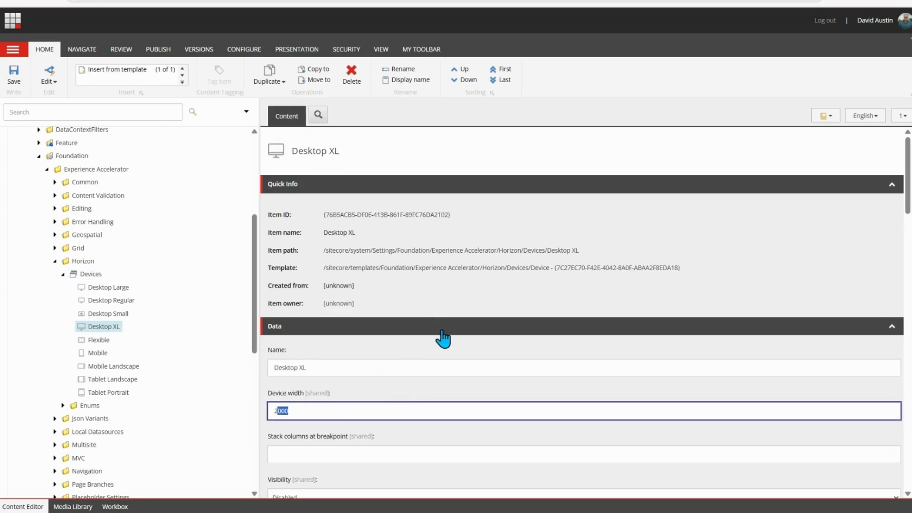
# - Set the Desktop XL device's visibility to Optional and save the item
pyautogui.scroll(-1, 441, 359)
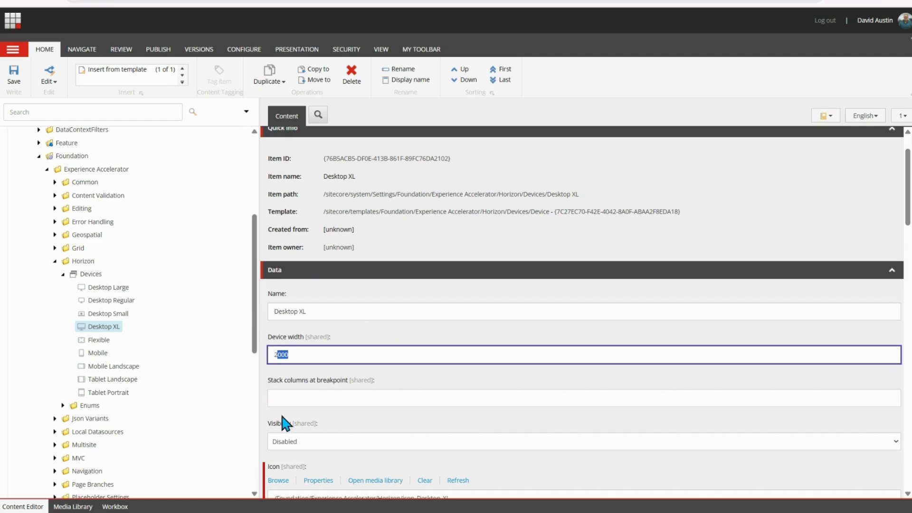
pyautogui.click(290, 441)
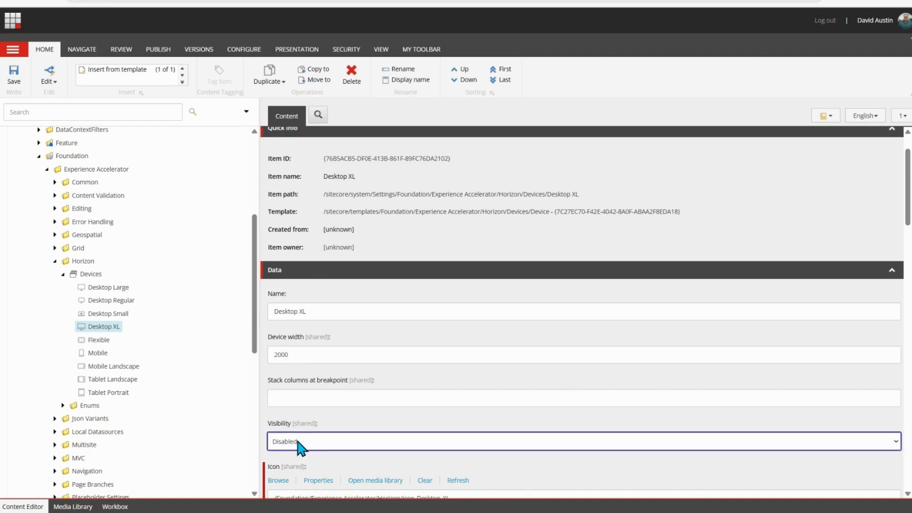
pyautogui.click(300, 493)
pyautogui.click(13, 80)
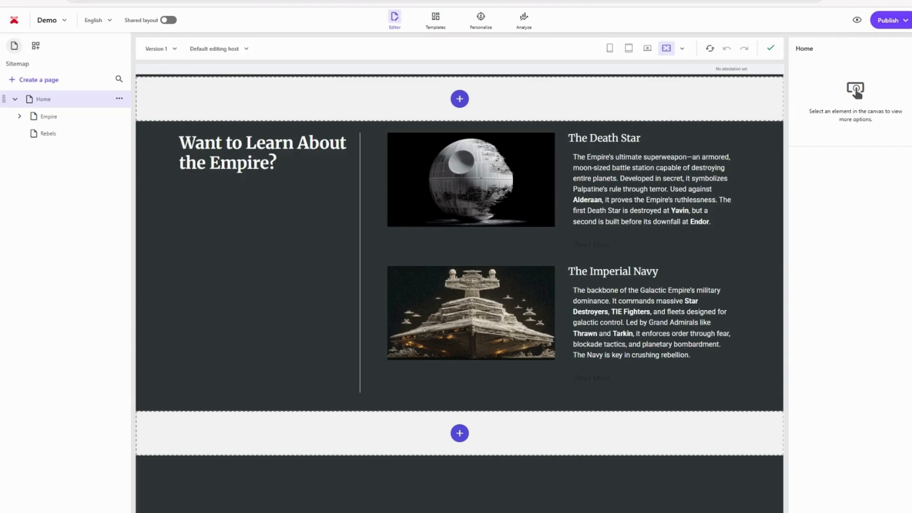
# - In the reloaded Pages editor, enable the optional Desktop XL (2000px) preview size and return the canvas to Flexible
pyautogui.click(50, 3)
pyautogui.click(683, 48)
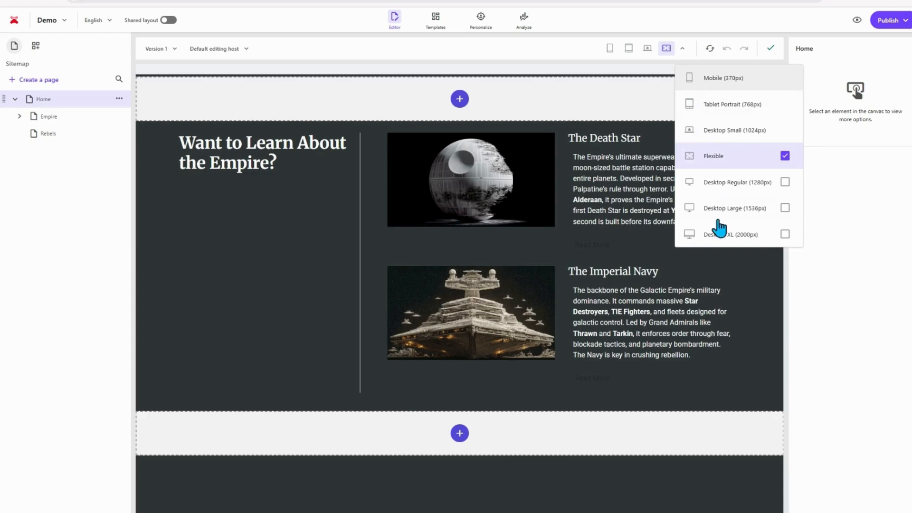
pyautogui.click(785, 234)
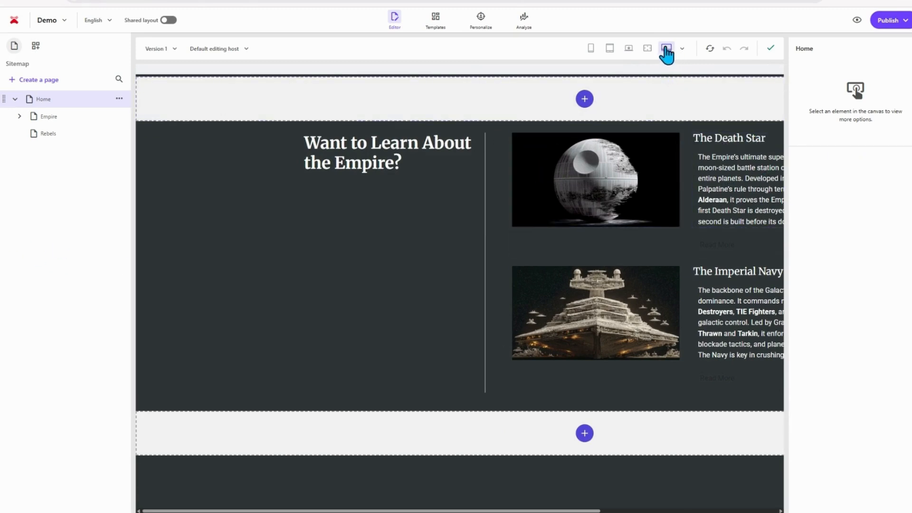
pyautogui.click(647, 48)
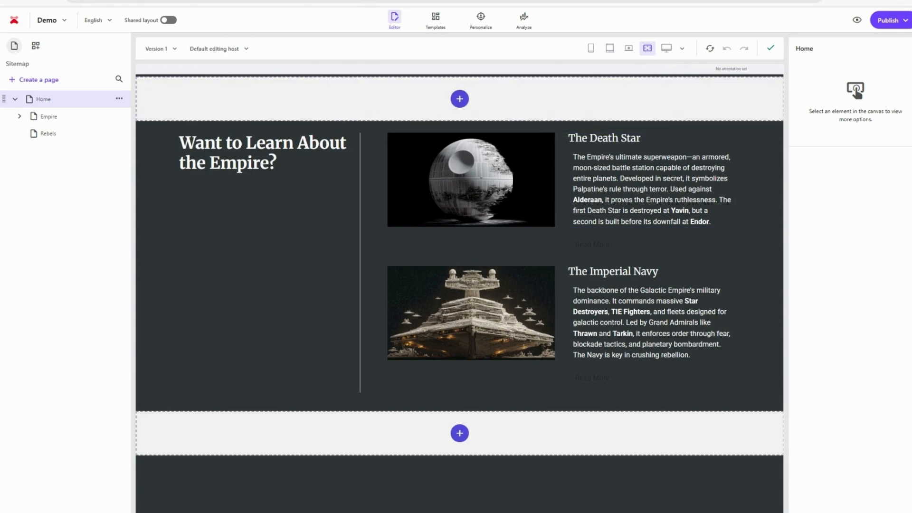
# - In the Content Editor, open the Tablet Portrait device and examine its device width and column-stacking breakpoint
pyautogui.click(201, 1)
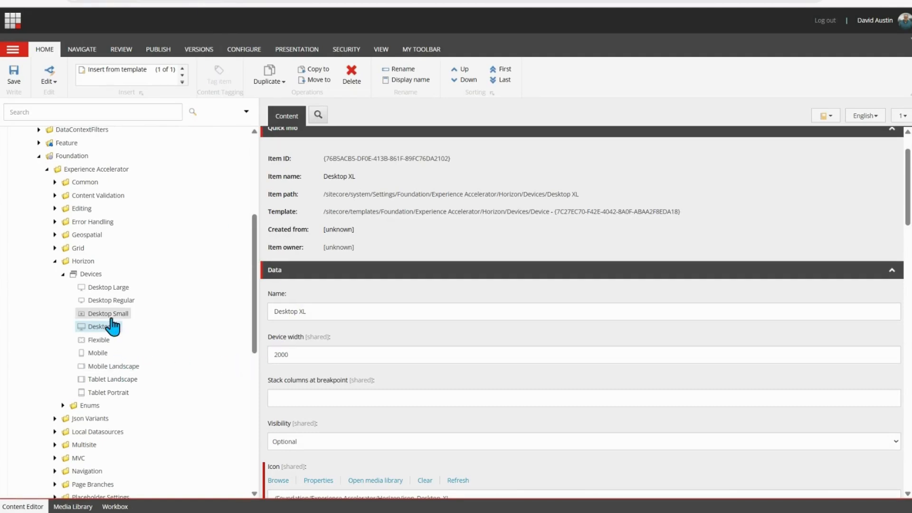
pyautogui.click(110, 393)
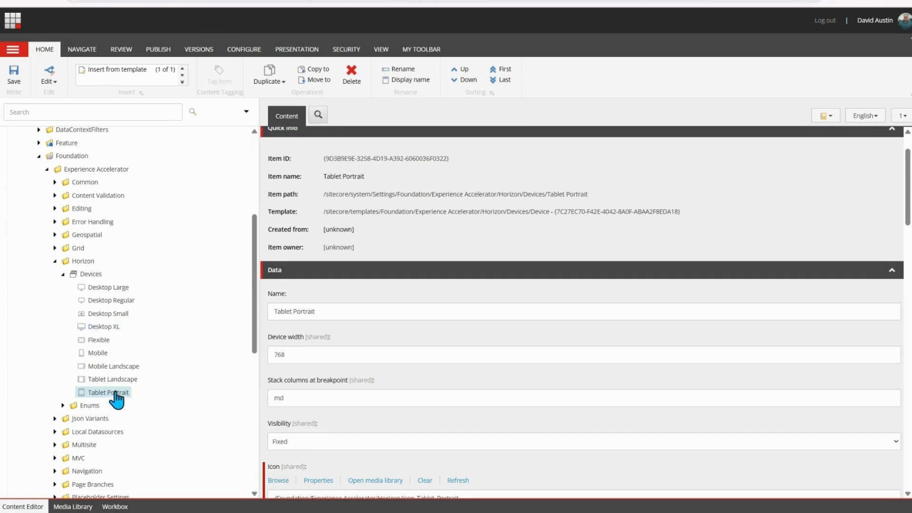
pyautogui.click(363, 360)
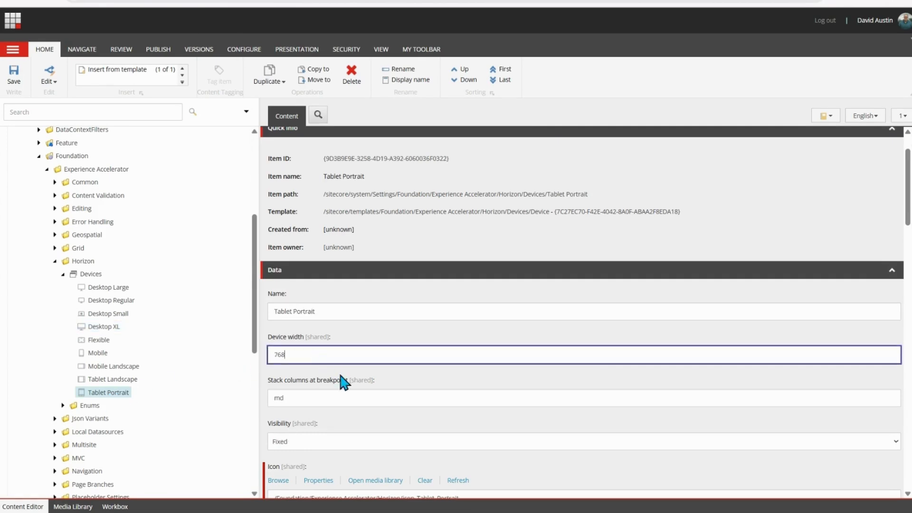
pyautogui.click(326, 400)
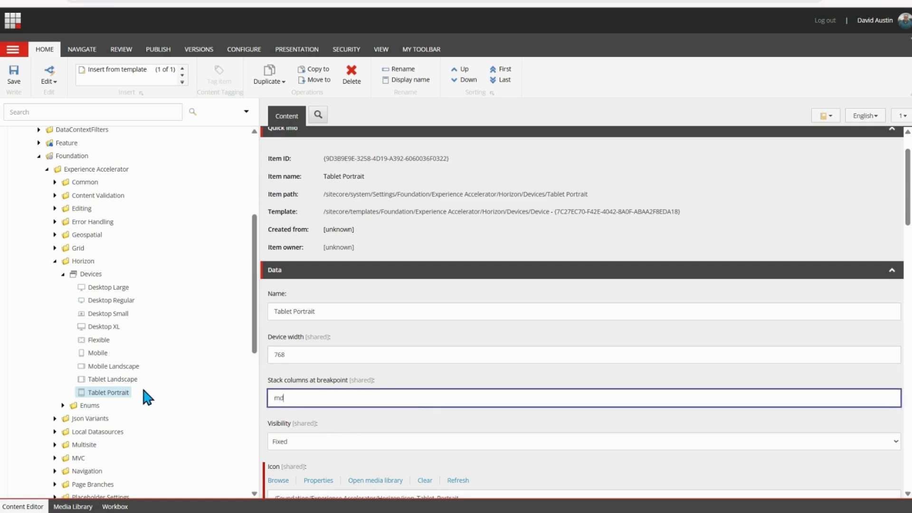
# - Review the device width and column-stacking breakpoint of the Tablet Landscape, Desktop Large and Desktop Regular devices
pyautogui.click(111, 380)
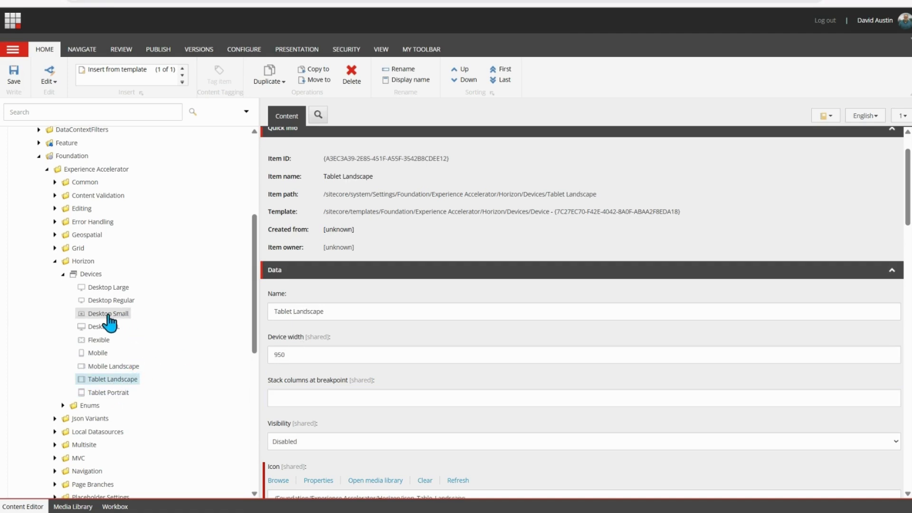
pyautogui.click(107, 288)
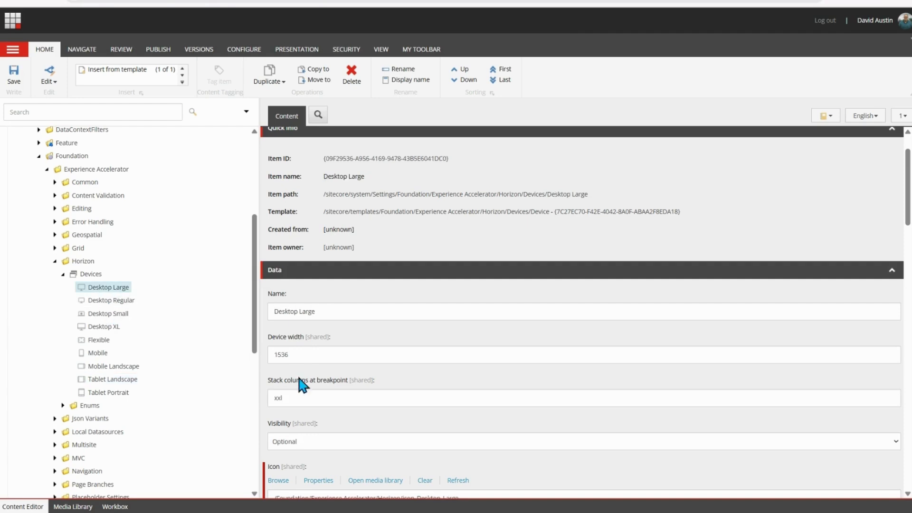
pyautogui.click(321, 356)
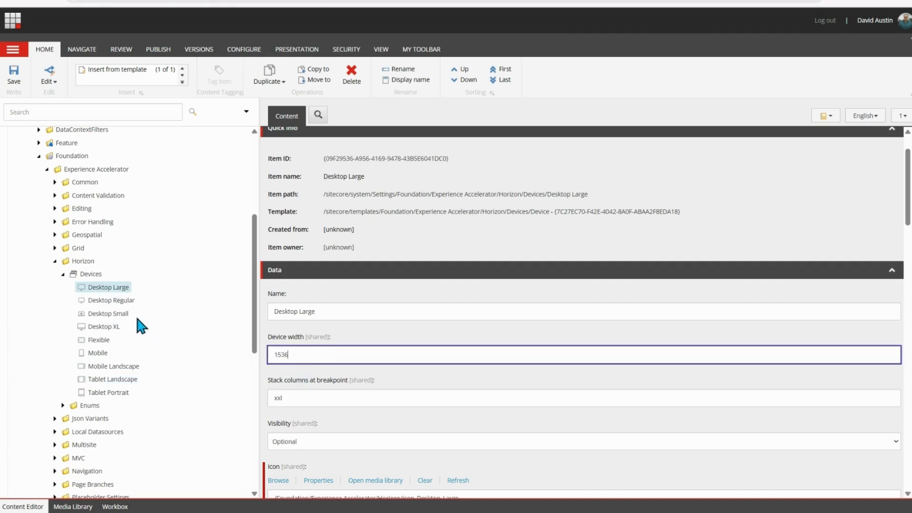
pyautogui.click(121, 301)
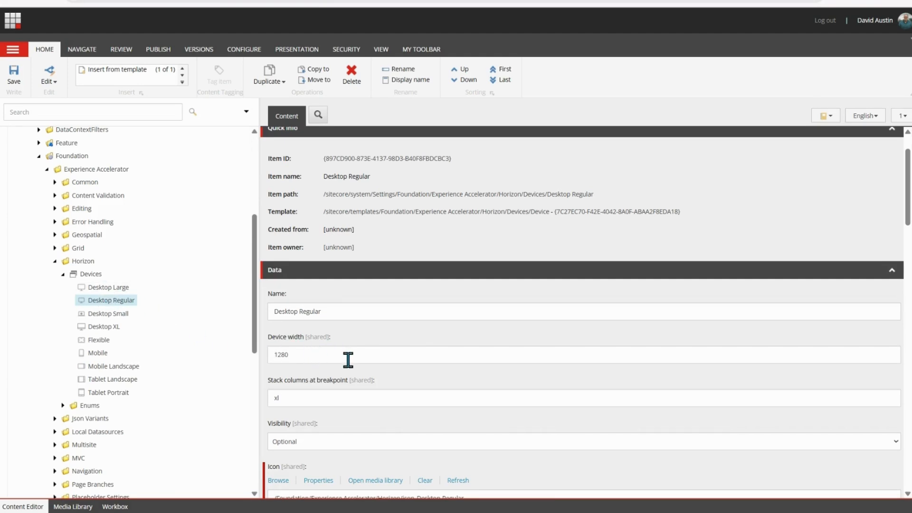
pyautogui.scroll(-1, 365, 377)
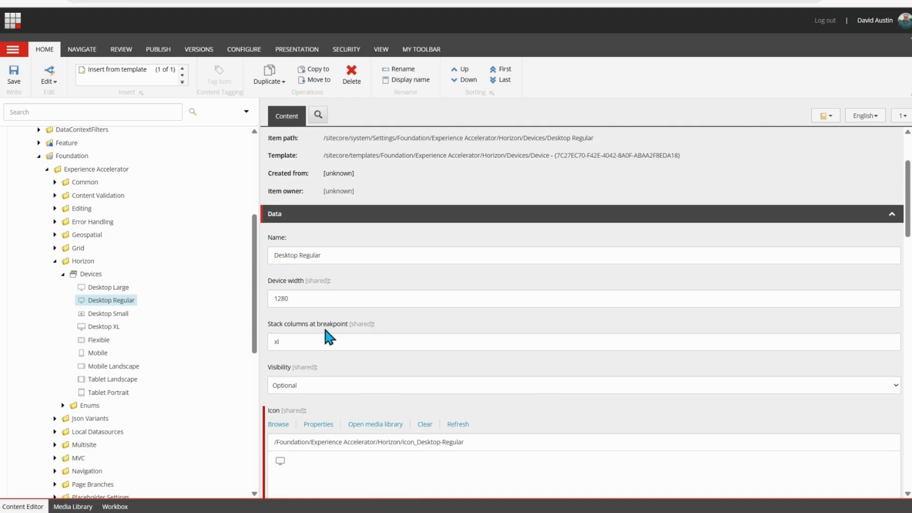
# - Set the Desktop Large device's width to 1440 and save the item
pyautogui.click(115, 287)
pyautogui.click(310, 298)
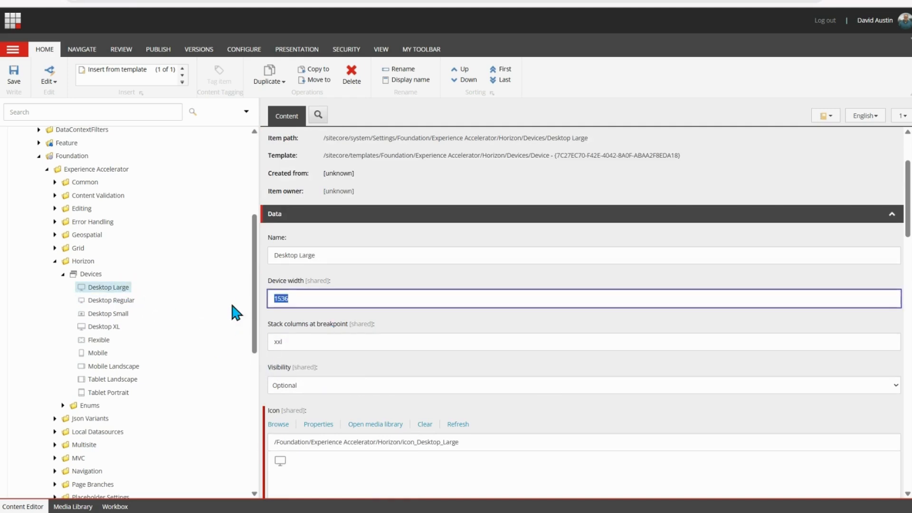
pyautogui.write('1440')
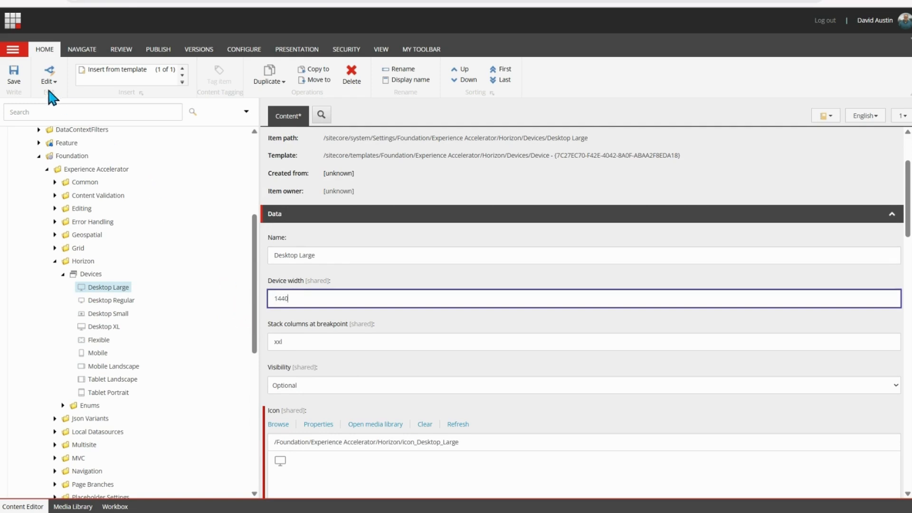
pyautogui.click(14, 73)
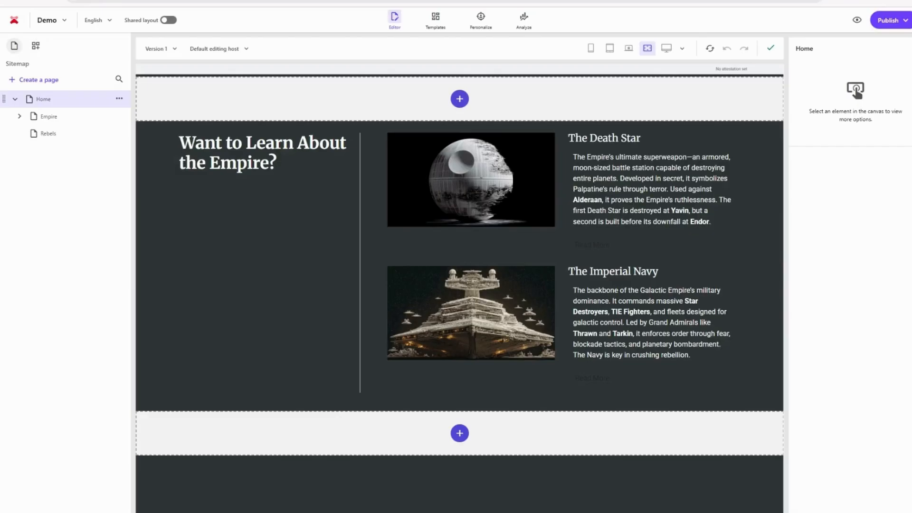
# - Reload the Pages editor, switch the canvas to the optional Desktop Large (1440px) preview size and review the list of enabled sizes
pyautogui.click(55, 2)
pyautogui.click(682, 48)
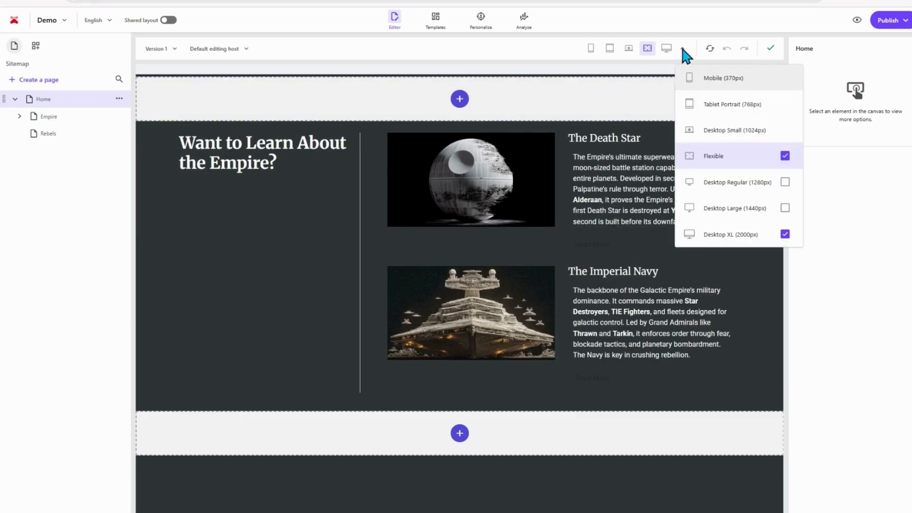
pyautogui.click(731, 210)
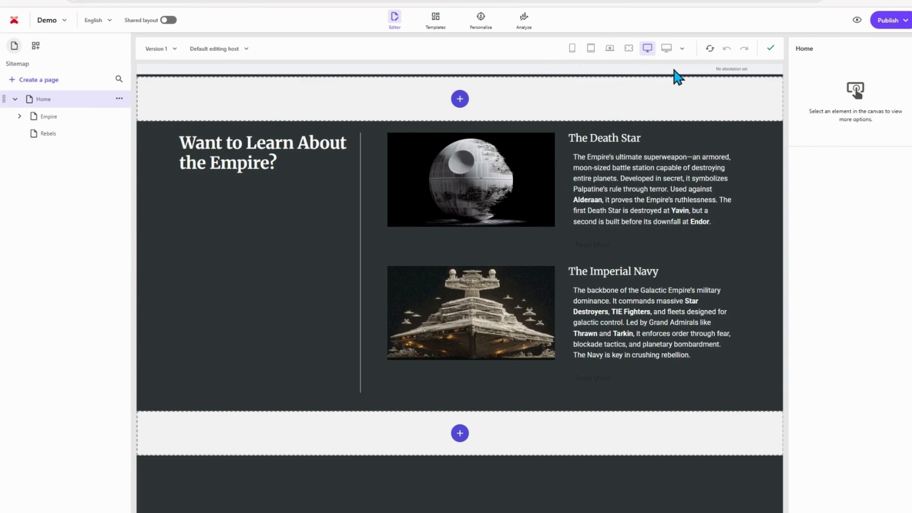
pyautogui.click(683, 48)
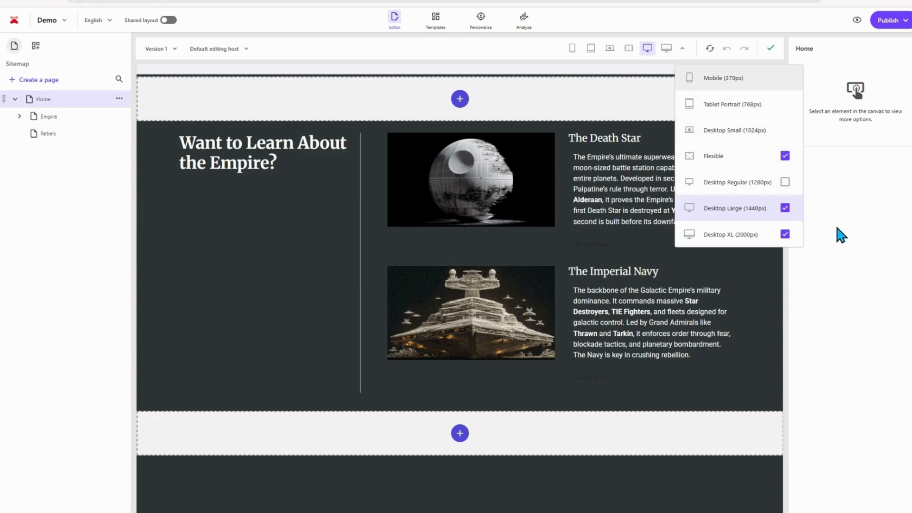
pyautogui.click(841, 234)
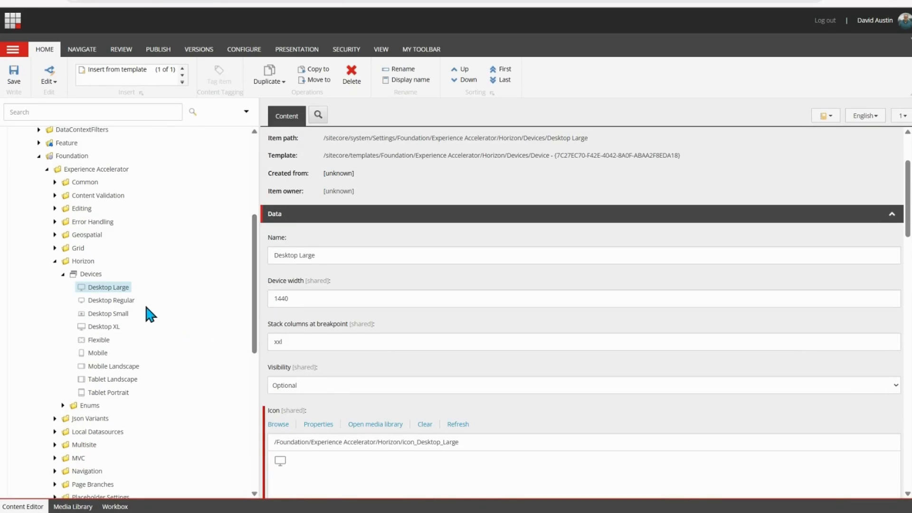
# - In the Content Editor, set the Flexible device's visibility to Fixed and save the item
pyautogui.click(298, 391)
pyautogui.click(93, 341)
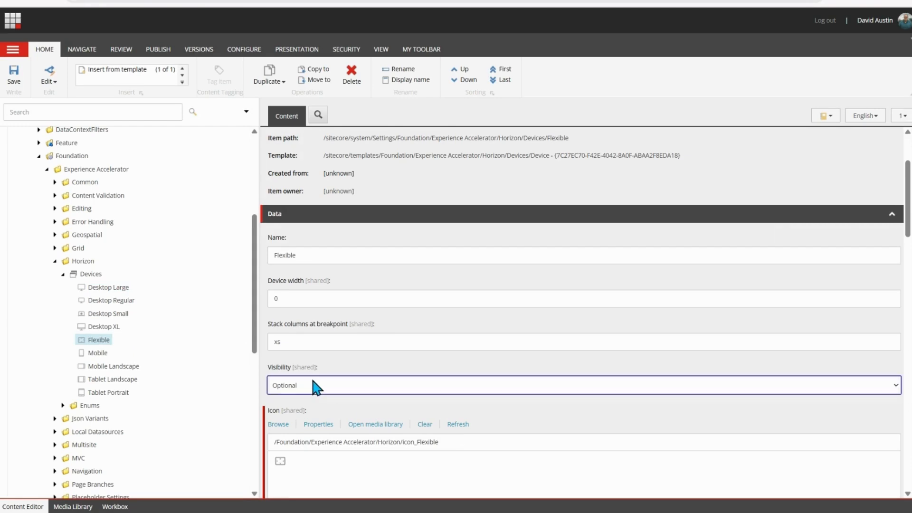
pyautogui.click(297, 428)
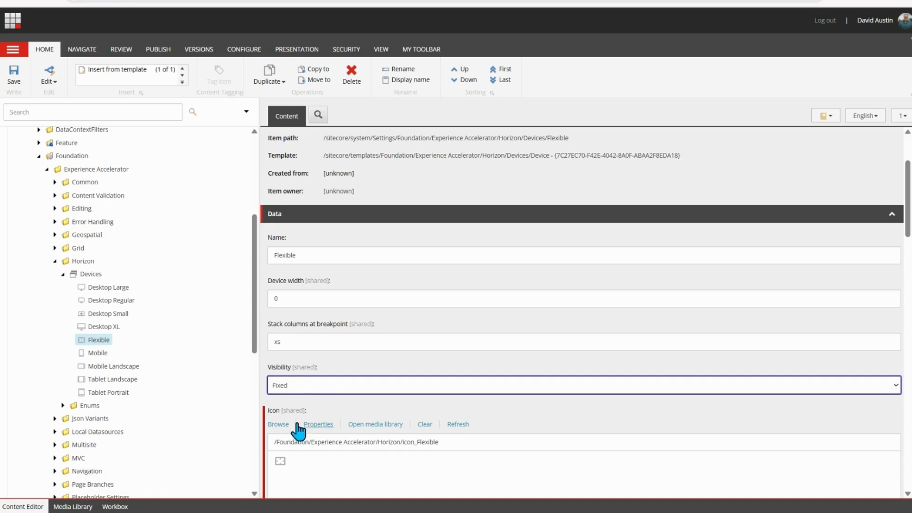
pyautogui.click(7, 86)
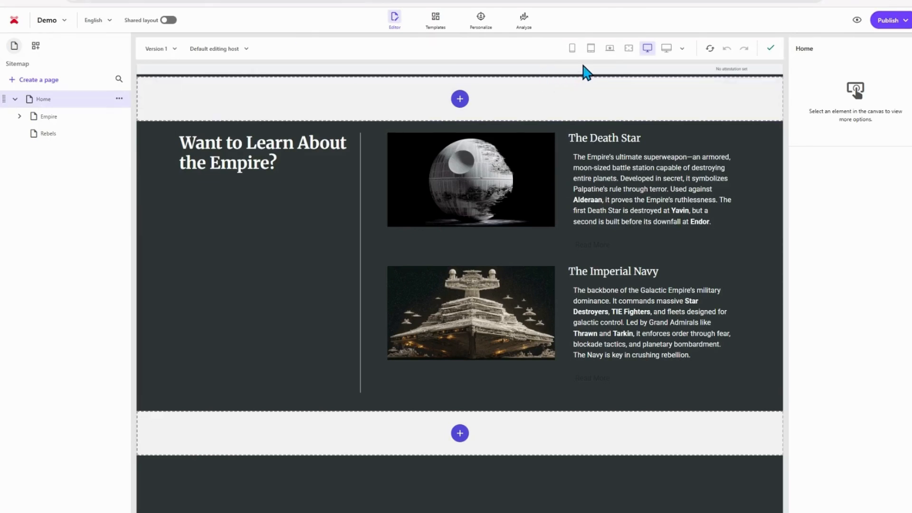
# - In the Pages editor, disable the optional Desktop XL, Desktop Large and Flexible preview sizes
pyautogui.click(683, 49)
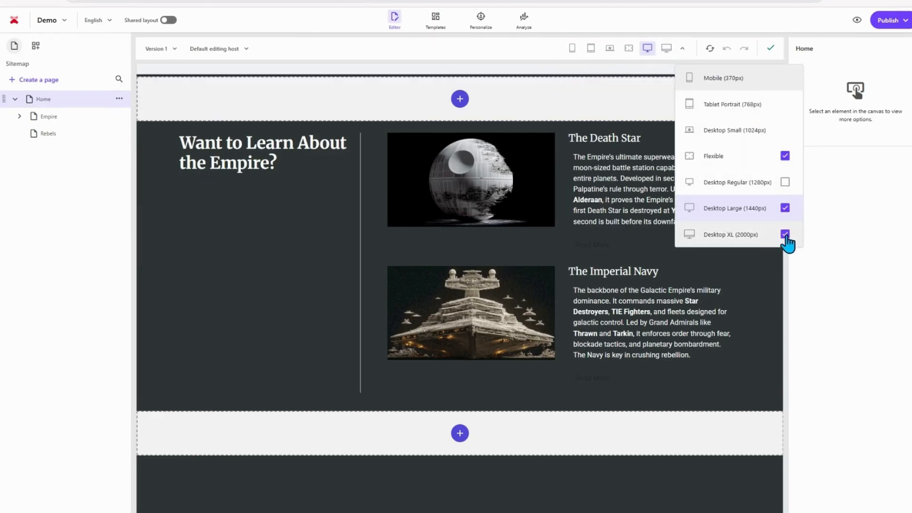
pyautogui.click(785, 233)
pyautogui.click(785, 207)
pyautogui.click(785, 156)
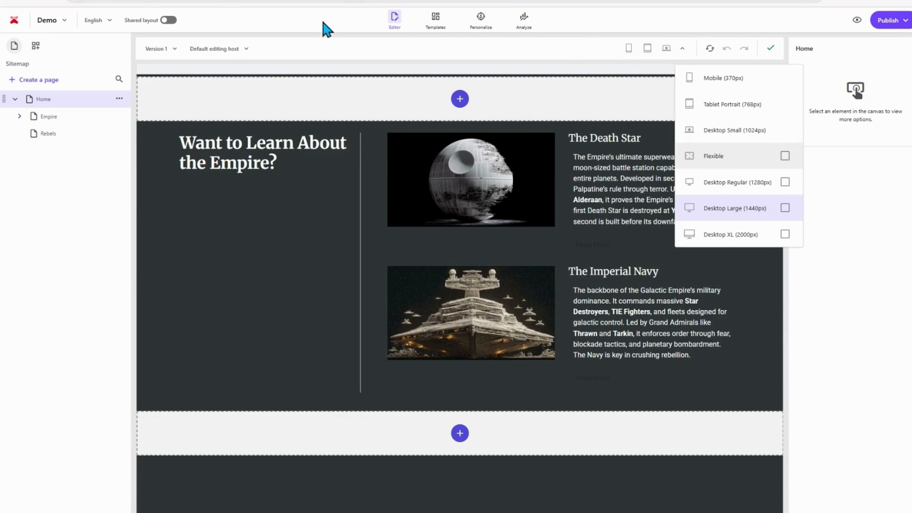
# - Reload the Pages editor and check which preview sizes are fixed and which are optional
pyautogui.click(50, 2)
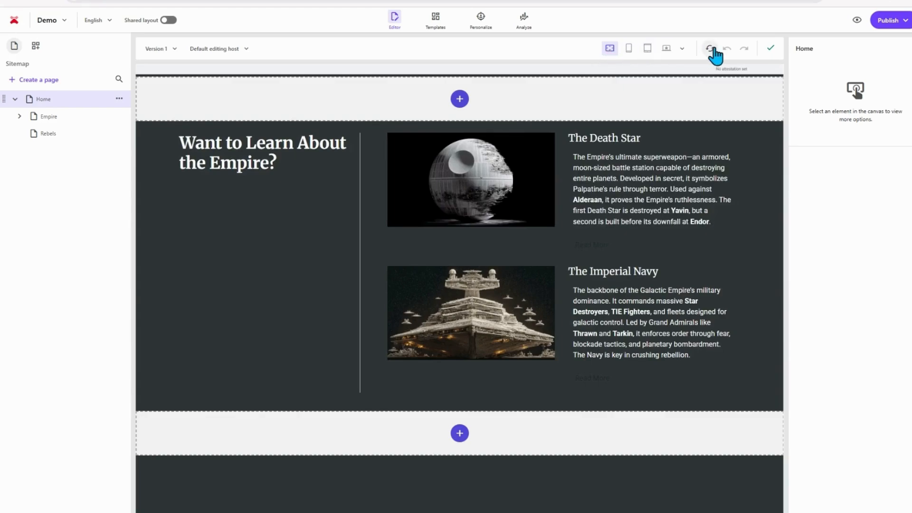
pyautogui.click(682, 48)
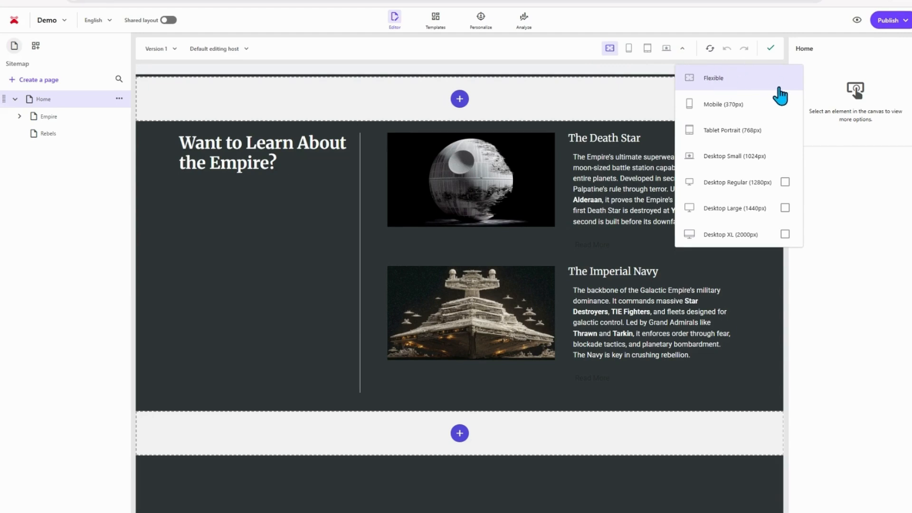
pyautogui.click(683, 48)
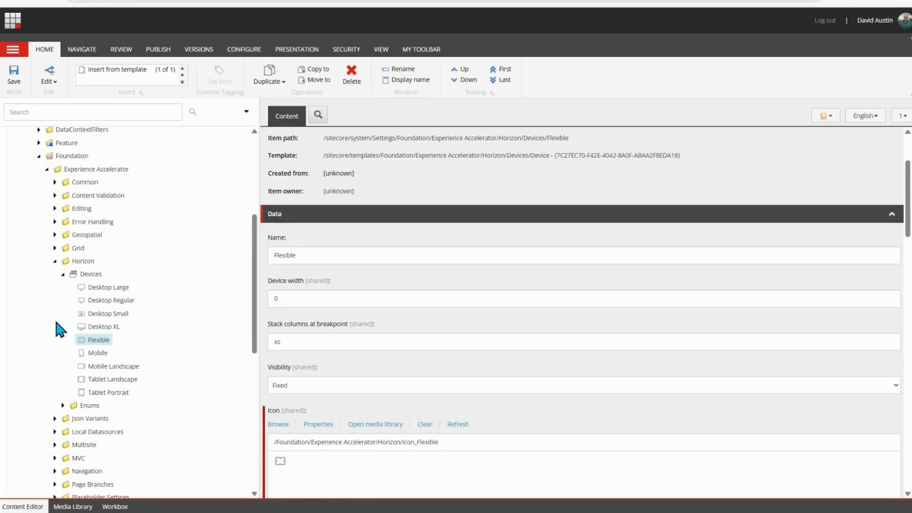
# - In the Content Editor, examine the Flexible device's visibility and icon settings
pyautogui.scroll(-1, 399, 352)
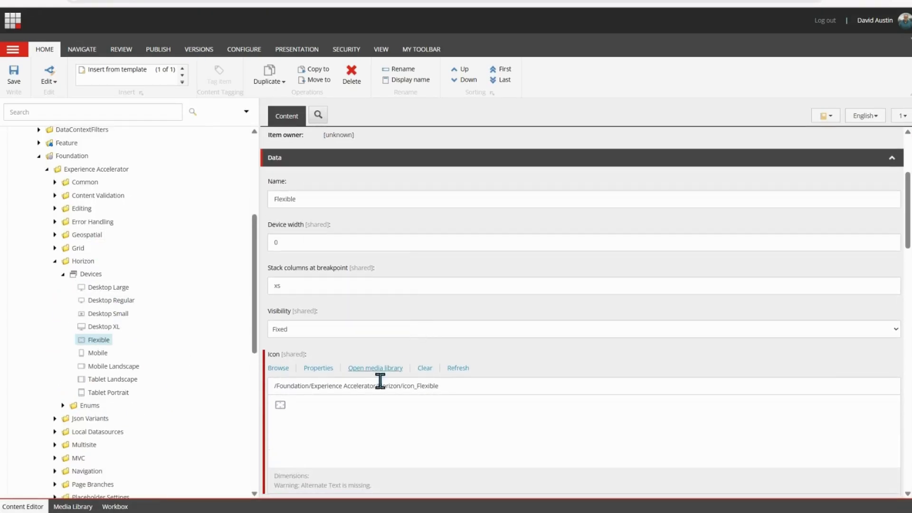
pyautogui.scroll(-2, 338, 418)
pyautogui.scroll(2, 340, 395)
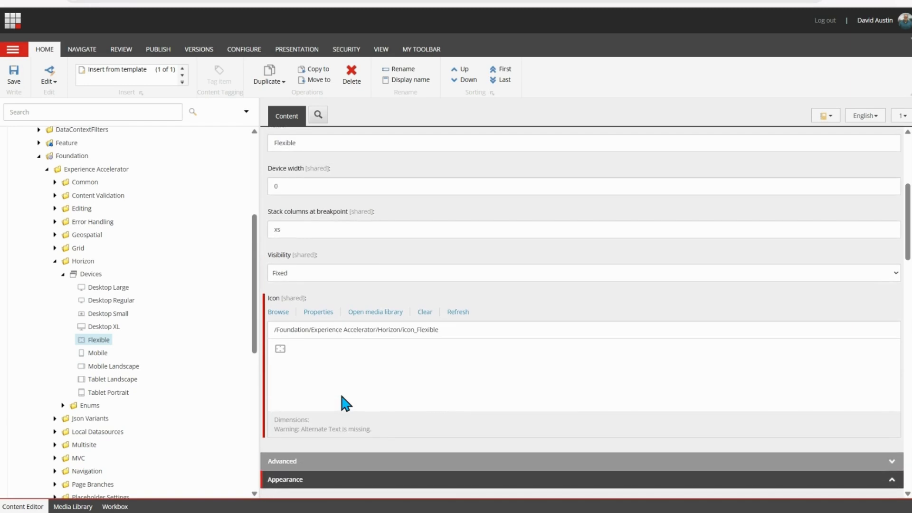